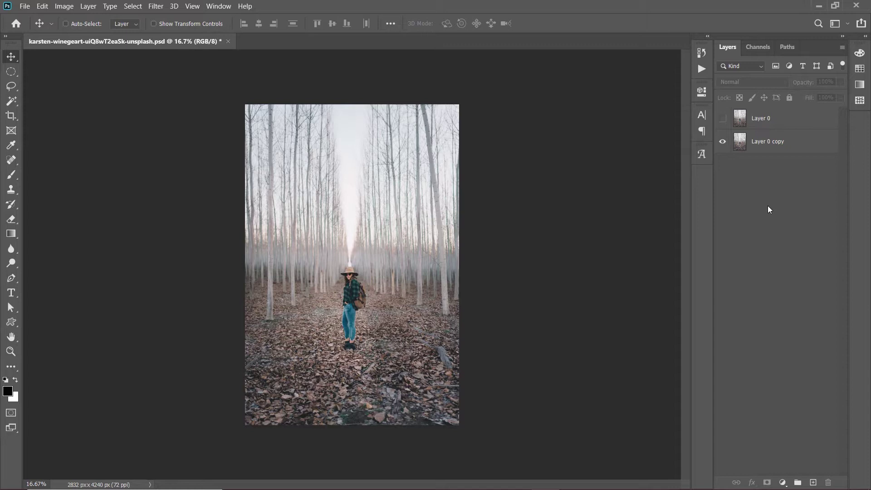
Duplicate Layer 0 copy below itself, keep Layer 0 and the new duplicate hidden, and select Layer 0 copy.
{"action": "left_click", "coordinate": [722, 119]}
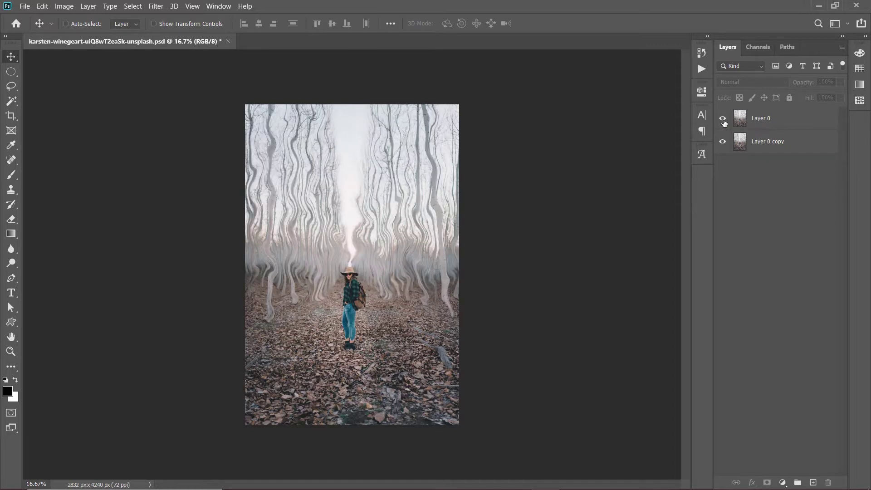
{"action": "left_click", "coordinate": [722, 119]}
{"action": "left_click", "coordinate": [755, 144]}
{"action": "left_click_drag", "start_coordinate": [763, 144], "coordinate": [765, 205]}
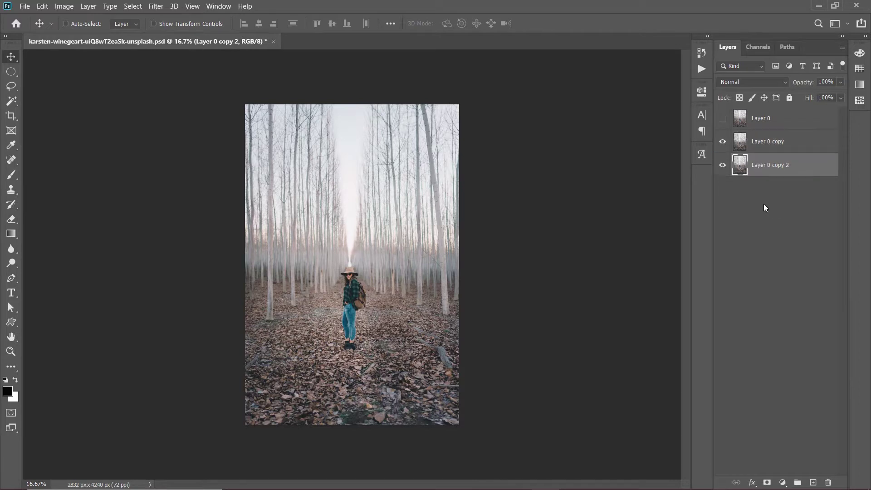
{"action": "left_click", "coordinate": [722, 167]}
{"action": "left_click", "coordinate": [769, 149]}
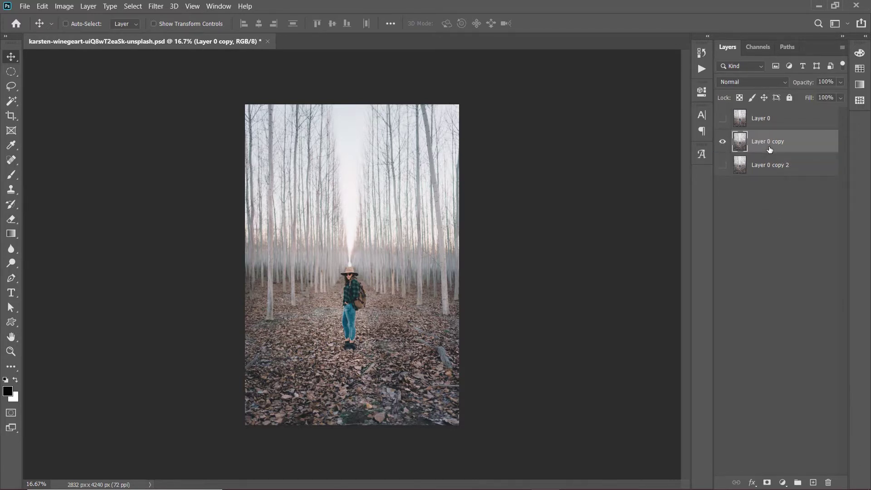
Open the Liquify filter on Layer 0 copy, try a Forward Warp smear across the trees, and undo it.
{"action": "left_click", "coordinate": [156, 6]}
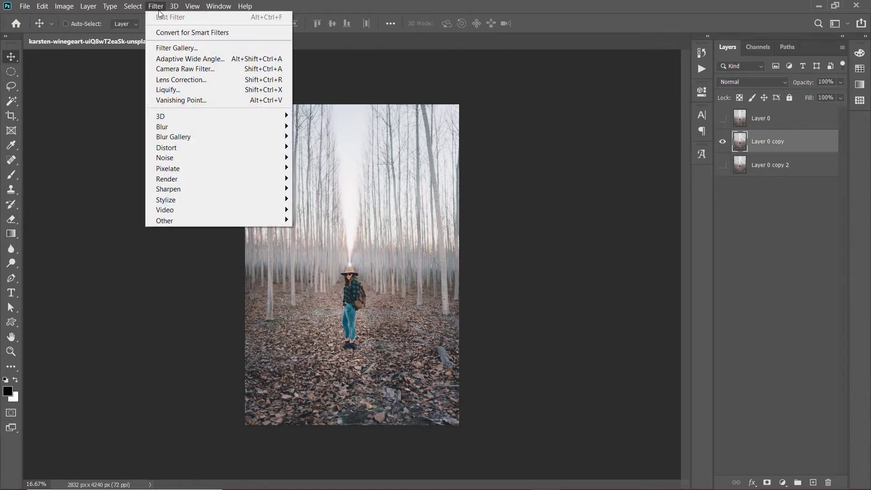
{"action": "left_click", "coordinate": [183, 89]}
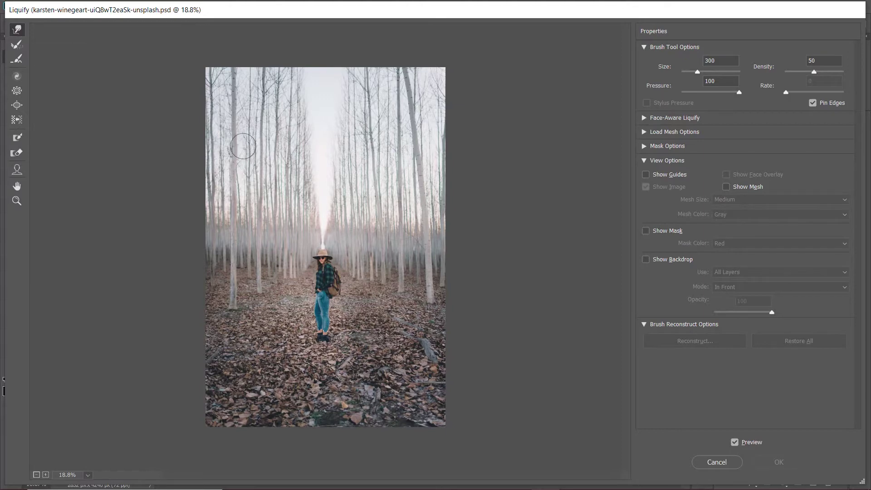
{"action": "mouse_move", "coordinate": [238, 143]}
{"action": "left_mouse_down"}
{"action": "mouse_move", "coordinate": [280, 141]}
{"action": "mouse_move", "coordinate": [287, 162]}
{"action": "mouse_move", "coordinate": [269, 192]}
{"action": "mouse_move", "coordinate": [305, 203]}
{"action": "mouse_move", "coordinate": [320, 171]}
{"action": "mouse_move", "coordinate": [370, 170]}
{"action": "mouse_move", "coordinate": [343, 205]}
{"action": "mouse_move", "coordinate": [391, 249]}
{"action": "mouse_move", "coordinate": [394, 280]}
{"action": "mouse_move", "coordinate": [419, 258]}
{"action": "mouse_move", "coordinate": [390, 189]}
{"action": "mouse_move", "coordinate": [402, 145]}
{"action": "mouse_move", "coordinate": [364, 139]}
{"action": "mouse_move", "coordinate": [392, 236]}
{"action": "left_mouse_up"}
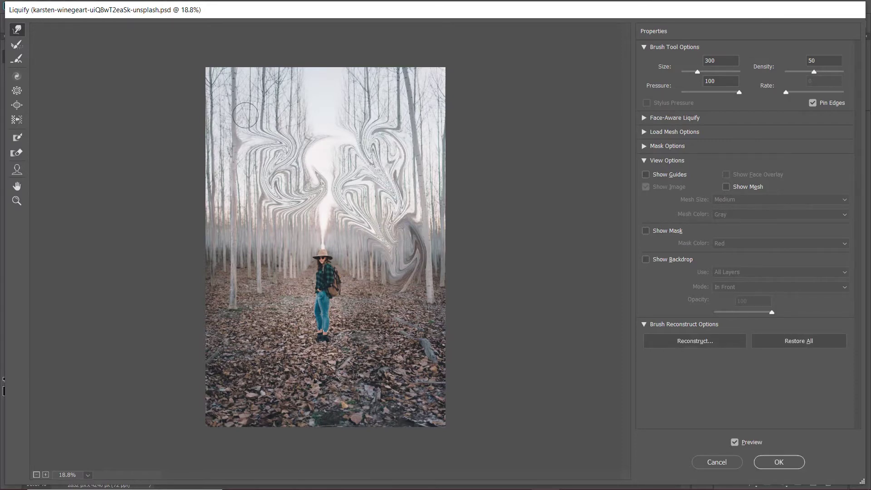
{"action": "key", "text": "ctrl+alt+z"}
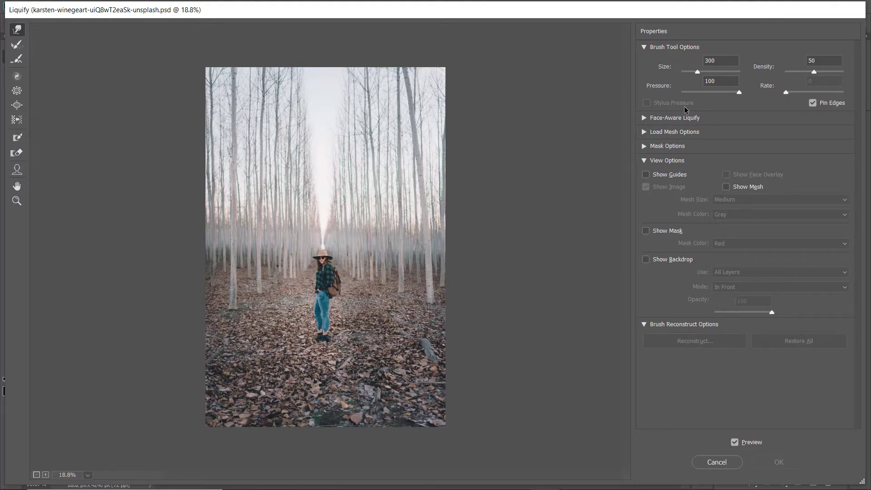
Set the Forward Warp brush to size 400 and pressure 50, and bend the trees left of the woman into waves.
{"action": "left_click", "coordinate": [665, 91]}
{"action": "type", "text": "50"}
{"action": "left_click", "coordinate": [554, 116]}
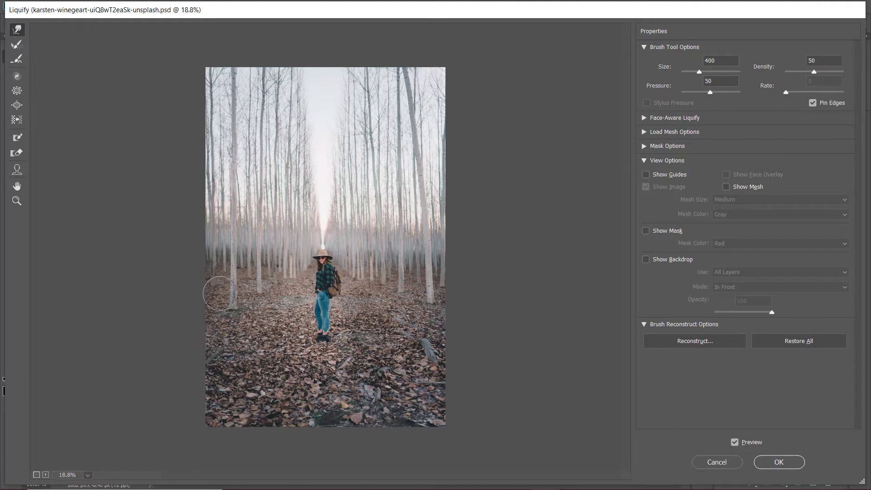
{"action": "mouse_move", "coordinate": [219, 272]}
{"action": "left_mouse_down"}
{"action": "mouse_move", "coordinate": [229, 247]}
{"action": "mouse_move", "coordinate": [219, 204]}
{"action": "mouse_move", "coordinate": [228, 180]}
{"action": "mouse_move", "coordinate": [218, 169]}
{"action": "mouse_move", "coordinate": [232, 140]}
{"action": "mouse_move", "coordinate": [220, 120]}
{"action": "mouse_move", "coordinate": [218, 93]}
{"action": "left_mouse_up"}
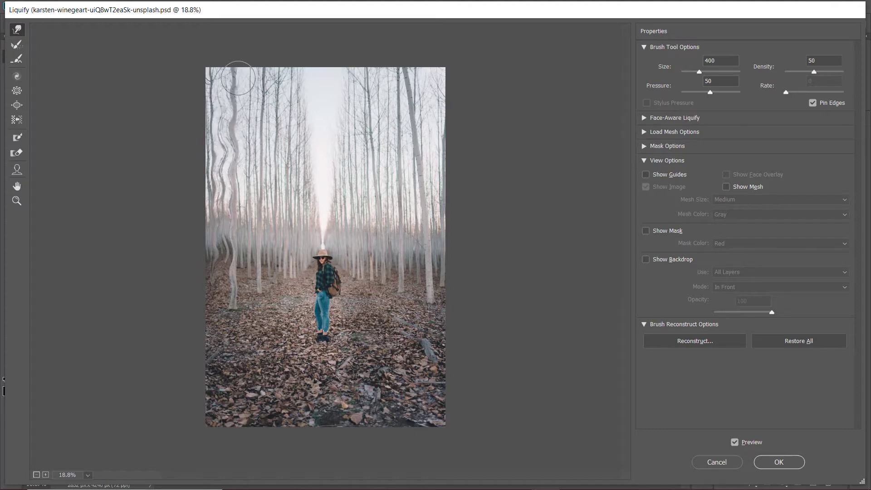
{"action": "mouse_move", "coordinate": [247, 97]}
{"action": "left_mouse_down"}
{"action": "mouse_move", "coordinate": [240, 223]}
{"action": "mouse_move", "coordinate": [248, 290]}
{"action": "mouse_move", "coordinate": [240, 307]}
{"action": "mouse_move", "coordinate": [249, 311]}
{"action": "mouse_move", "coordinate": [276, 295]}
{"action": "mouse_move", "coordinate": [265, 291]}
{"action": "mouse_move", "coordinate": [273, 267]}
{"action": "mouse_move", "coordinate": [258, 249]}
{"action": "mouse_move", "coordinate": [270, 236]}
{"action": "mouse_move", "coordinate": [260, 216]}
{"action": "mouse_move", "coordinate": [271, 142]}
{"action": "mouse_move", "coordinate": [259, 87]}
{"action": "mouse_move", "coordinate": [268, 67]}
{"action": "mouse_move", "coordinate": [293, 80]}
{"action": "mouse_move", "coordinate": [291, 138]}
{"action": "mouse_move", "coordinate": [278, 172]}
{"action": "mouse_move", "coordinate": [284, 284]}
{"action": "mouse_move", "coordinate": [304, 230]}
{"action": "mouse_move", "coordinate": [292, 156]}
{"action": "mouse_move", "coordinate": [296, 76]}
{"action": "mouse_move", "coordinate": [317, 90]}
{"action": "mouse_move", "coordinate": [310, 211]}
{"action": "mouse_move", "coordinate": [319, 271]}
{"action": "mouse_move", "coordinate": [326, 255]}
{"action": "mouse_move", "coordinate": [319, 285]}
{"action": "left_mouse_up"}
Paint a freeze mask over the woman with the red mask overlay shown, hide the overlay, and return to the Forward Warp tool.
{"action": "scroll", "coordinate": [319, 285], "scroll_direction": "up", "scroll_amount": 6}
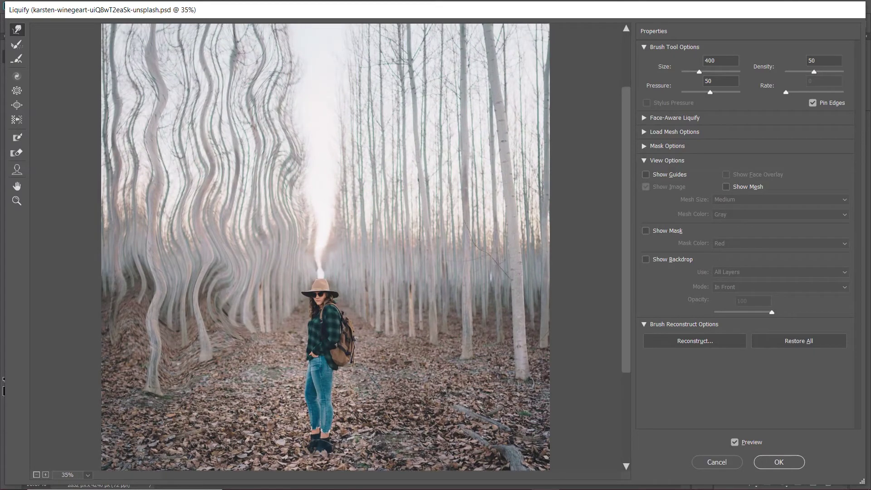
{"action": "scroll", "coordinate": [415, 358], "scroll_direction": "down", "scroll_amount": 3}
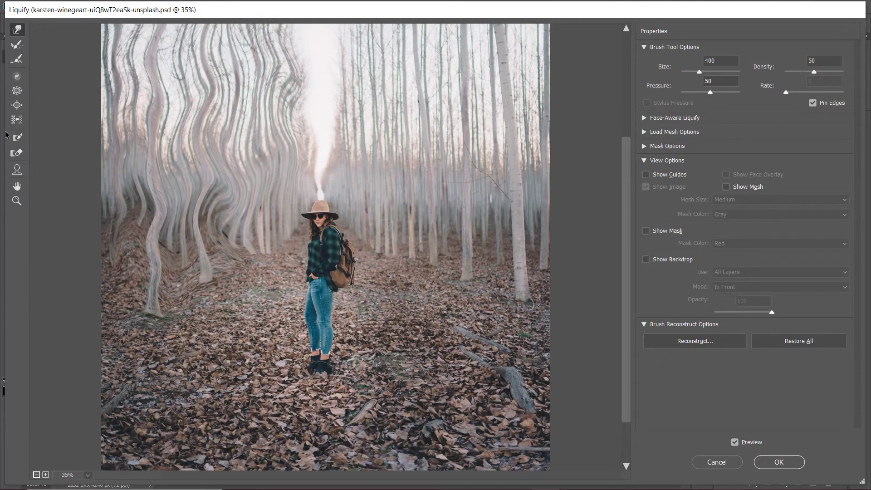
{"action": "left_click", "coordinate": [18, 137]}
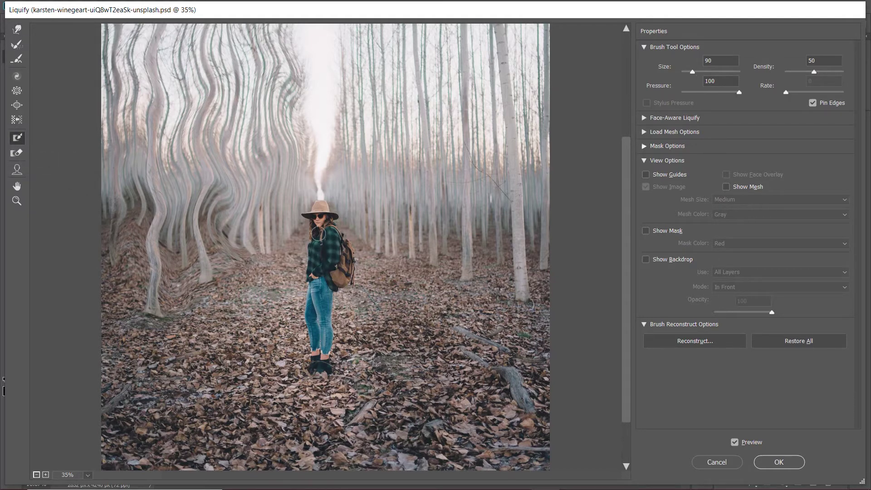
{"action": "left_click", "coordinate": [317, 217]}
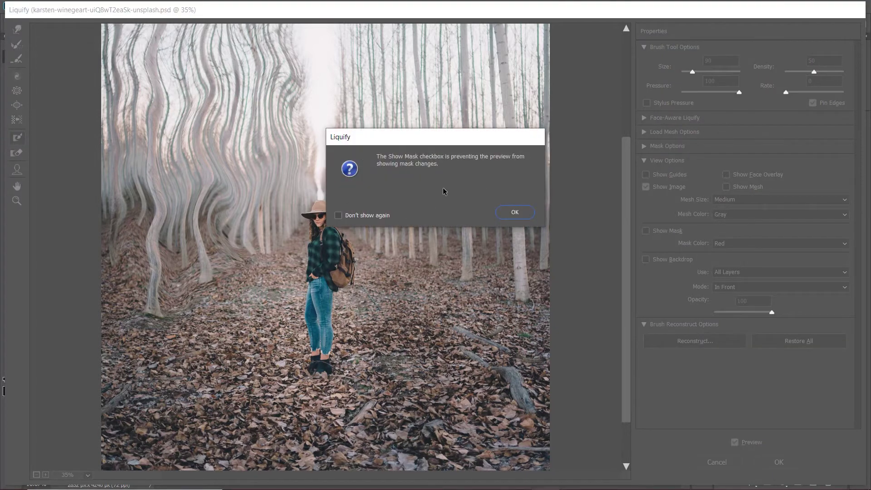
{"action": "left_click", "coordinate": [514, 213]}
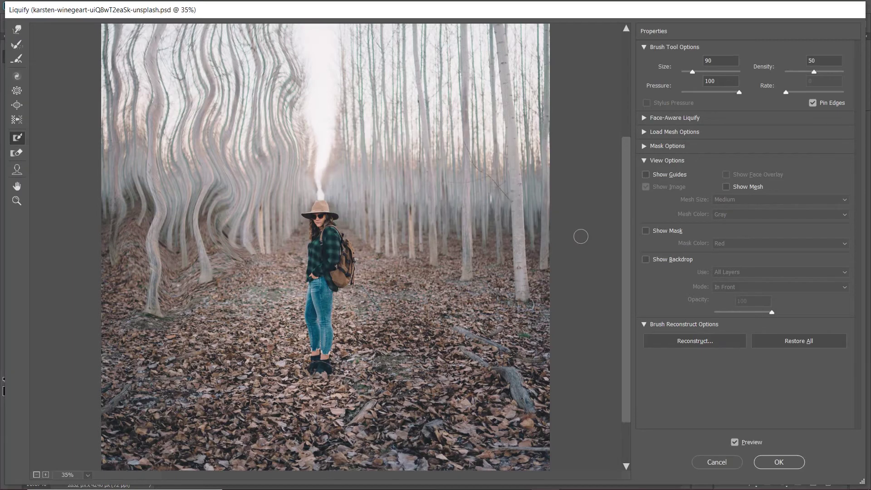
{"action": "left_click", "coordinate": [646, 231]}
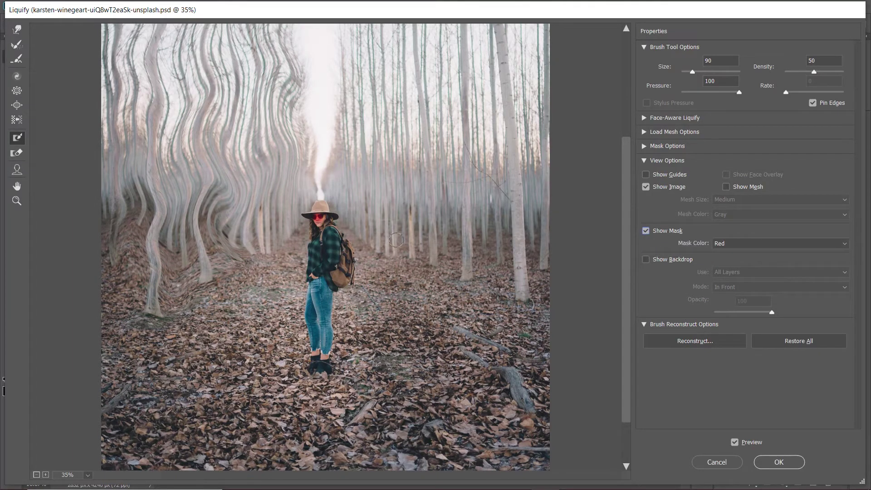
{"action": "mouse_move", "coordinate": [321, 213]}
{"action": "left_mouse_down"}
{"action": "mouse_move", "coordinate": [317, 205]}
{"action": "mouse_move", "coordinate": [327, 222]}
{"action": "mouse_move", "coordinate": [309, 217]}
{"action": "mouse_move", "coordinate": [323, 259]}
{"action": "mouse_move", "coordinate": [316, 229]}
{"action": "mouse_move", "coordinate": [334, 245]}
{"action": "mouse_move", "coordinate": [344, 238]}
{"action": "mouse_move", "coordinate": [343, 272]}
{"action": "mouse_move", "coordinate": [331, 258]}
{"action": "mouse_move", "coordinate": [350, 253]}
{"action": "mouse_move", "coordinate": [347, 285]}
{"action": "mouse_move", "coordinate": [350, 270]}
{"action": "mouse_move", "coordinate": [330, 284]}
{"action": "mouse_move", "coordinate": [335, 258]}
{"action": "mouse_move", "coordinate": [312, 272]}
{"action": "mouse_move", "coordinate": [313, 243]}
{"action": "mouse_move", "coordinate": [319, 292]}
{"action": "mouse_move", "coordinate": [313, 275]}
{"action": "mouse_move", "coordinate": [334, 290]}
{"action": "mouse_move", "coordinate": [326, 324]}
{"action": "mouse_move", "coordinate": [311, 313]}
{"action": "mouse_move", "coordinate": [319, 364]}
{"action": "mouse_move", "coordinate": [327, 336]}
{"action": "mouse_move", "coordinate": [321, 352]}
{"action": "left_mouse_up"}
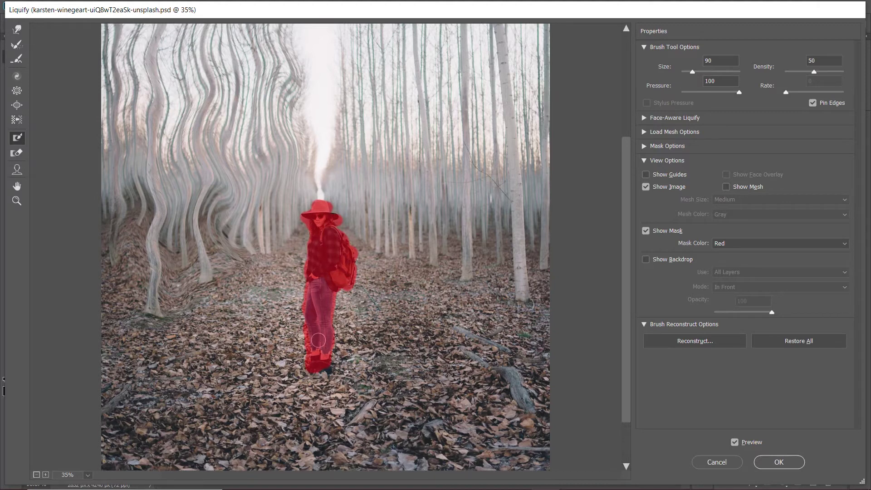
{"action": "left_click", "coordinate": [645, 231]}
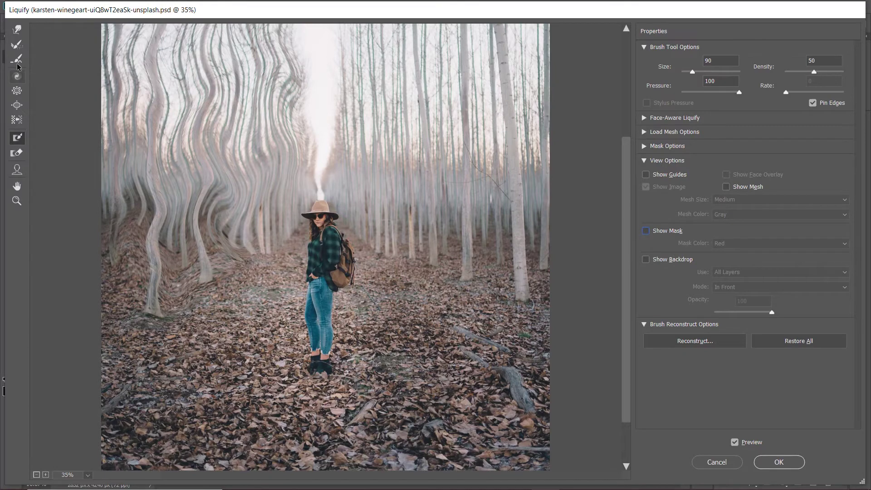
{"action": "left_click", "coordinate": [17, 29]}
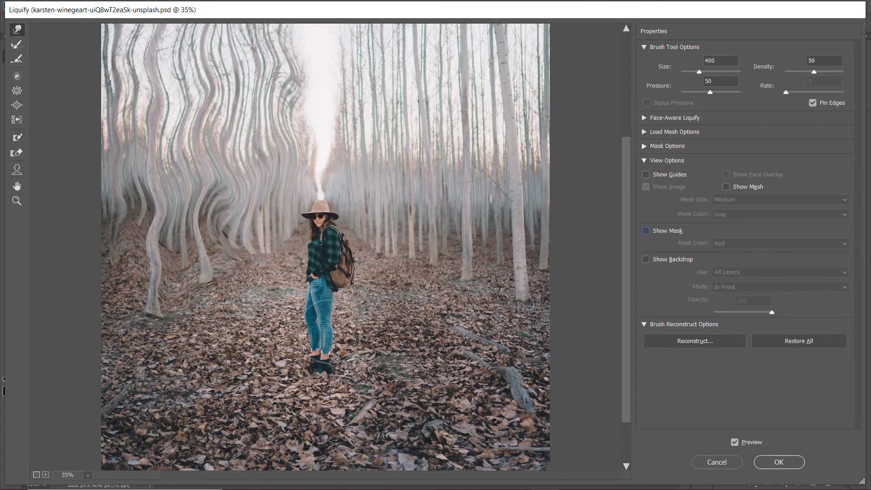
Try Forward Warp strokes over the masked woman to test the freeze mask, and undo them.
{"action": "mouse_move", "coordinate": [316, 350]}
{"action": "left_mouse_down"}
{"action": "mouse_move", "coordinate": [354, 345]}
{"action": "mouse_move", "coordinate": [327, 299]}
{"action": "mouse_move", "coordinate": [305, 349]}
{"action": "mouse_move", "coordinate": [319, 313]}
{"action": "left_mouse_up"}
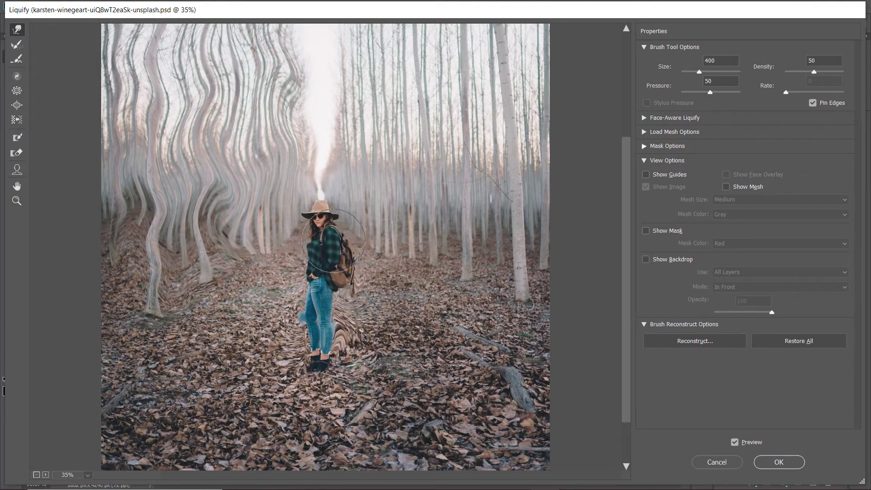
{"action": "key", "text": "ctrl+alt+z"}
{"action": "key", "text": "ctrl+alt+z"}
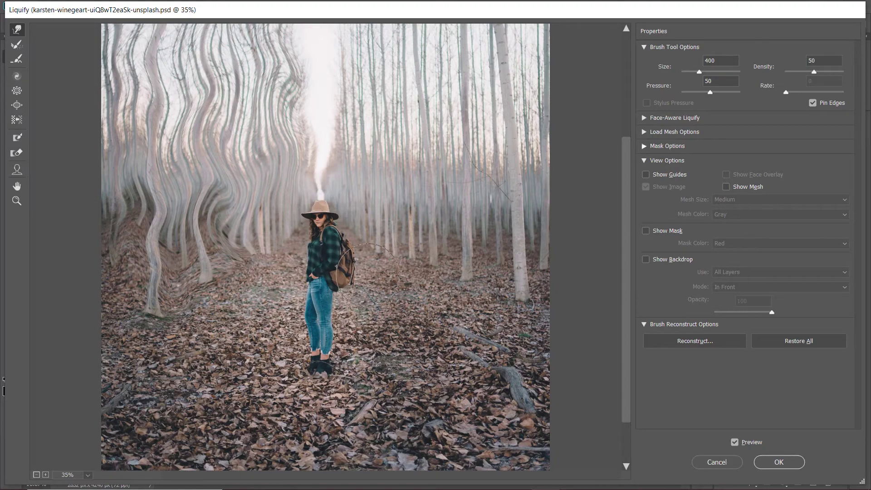
Bend the trees right of the woman into matching waves with the Forward Warp brush at size 400 and pressure 50.
{"action": "scroll", "coordinate": [367, 279], "scroll_direction": "down", "scroll_amount": 1}
{"action": "scroll", "coordinate": [366, 279], "scroll_direction": "down", "scroll_amount": 3}
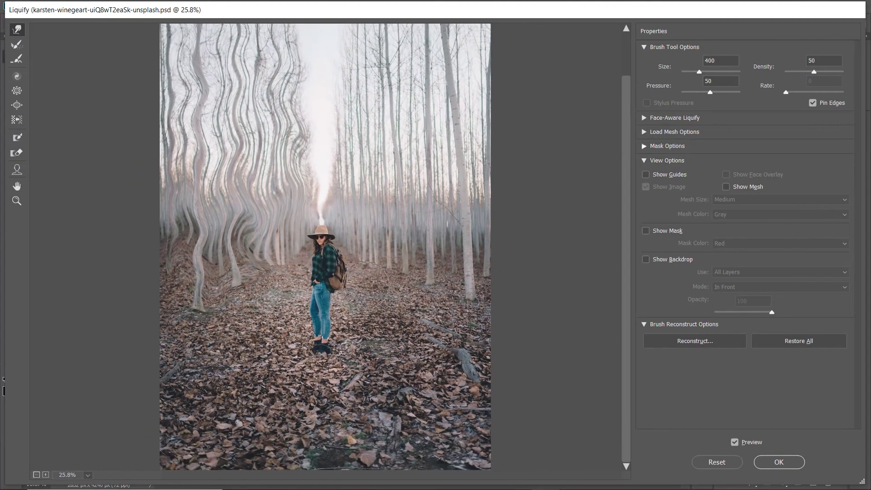
{"action": "left_click_drag", "start_coordinate": [341, 263], "coordinate": [341, 272]}
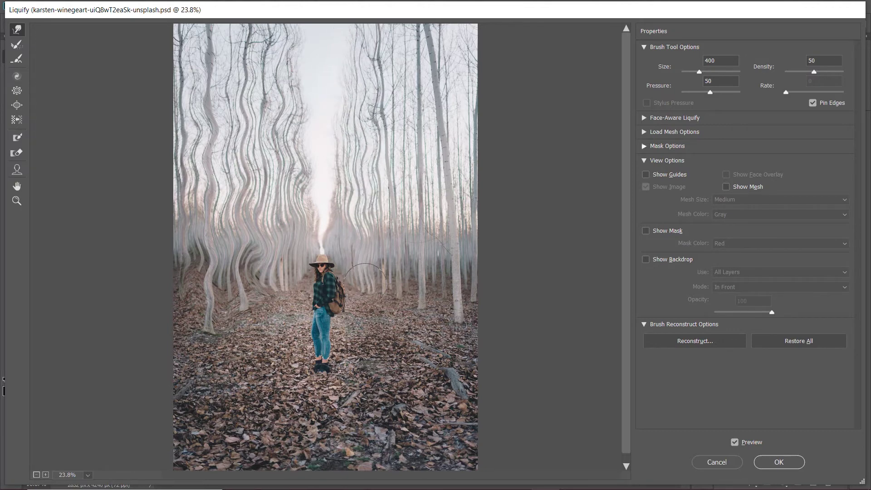
{"action": "mouse_move", "coordinate": [391, 288]}
{"action": "left_mouse_down"}
{"action": "mouse_move", "coordinate": [404, 264]}
{"action": "mouse_move", "coordinate": [383, 238]}
{"action": "mouse_move", "coordinate": [394, 213]}
{"action": "mouse_move", "coordinate": [383, 184]}
{"action": "mouse_move", "coordinate": [386, 97]}
{"action": "mouse_move", "coordinate": [377, 73]}
{"action": "mouse_move", "coordinate": [384, 37]}
{"action": "mouse_move", "coordinate": [410, 42]}
{"action": "mouse_move", "coordinate": [403, 35]}
{"action": "mouse_move", "coordinate": [417, 40]}
{"action": "mouse_move", "coordinate": [404, 63]}
{"action": "mouse_move", "coordinate": [422, 100]}
{"action": "mouse_move", "coordinate": [403, 123]}
{"action": "mouse_move", "coordinate": [413, 153]}
{"action": "mouse_move", "coordinate": [399, 190]}
{"action": "mouse_move", "coordinate": [408, 254]}
{"action": "mouse_move", "coordinate": [399, 272]}
{"action": "mouse_move", "coordinate": [411, 293]}
{"action": "mouse_move", "coordinate": [432, 300]}
{"action": "mouse_move", "coordinate": [438, 287]}
{"action": "mouse_move", "coordinate": [424, 159]}
{"action": "mouse_move", "coordinate": [433, 82]}
{"action": "mouse_move", "coordinate": [422, 34]}
{"action": "mouse_move", "coordinate": [434, 35]}
{"action": "mouse_move", "coordinate": [451, 57]}
{"action": "mouse_move", "coordinate": [441, 136]}
{"action": "mouse_move", "coordinate": [452, 163]}
{"action": "mouse_move", "coordinate": [432, 201]}
{"action": "mouse_move", "coordinate": [454, 272]}
{"action": "mouse_move", "coordinate": [442, 298]}
{"action": "mouse_move", "coordinate": [460, 312]}
{"action": "mouse_move", "coordinate": [478, 298]}
{"action": "mouse_move", "coordinate": [464, 264]}
{"action": "mouse_move", "coordinate": [475, 238]}
{"action": "mouse_move", "coordinate": [461, 212]}
{"action": "mouse_move", "coordinate": [467, 48]}
{"action": "left_mouse_up"}
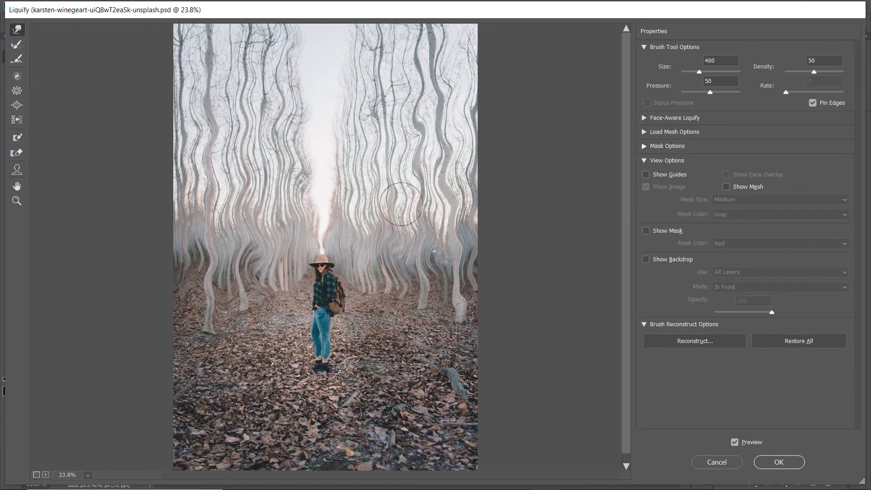
Try to bend the base of the large trunk at the photo's far right further, and undo the strokes.
{"action": "scroll", "coordinate": [397, 212], "scroll_direction": "down", "scroll_amount": 1}
{"action": "scroll", "coordinate": [397, 213], "scroll_direction": "down", "scroll_amount": 1}
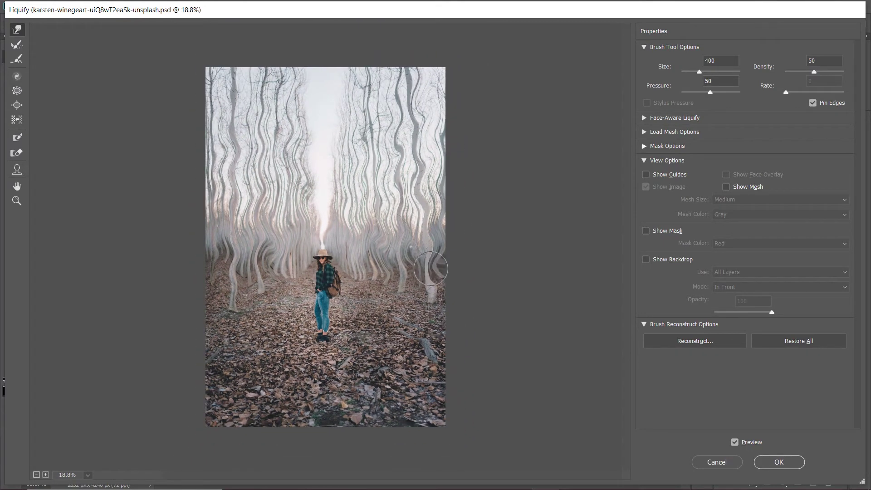
{"action": "mouse_move", "coordinate": [402, 272]}
{"action": "left_mouse_down"}
{"action": "mouse_move", "coordinate": [439, 264]}
{"action": "mouse_move", "coordinate": [417, 268]}
{"action": "mouse_move", "coordinate": [432, 279]}
{"action": "left_mouse_up"}
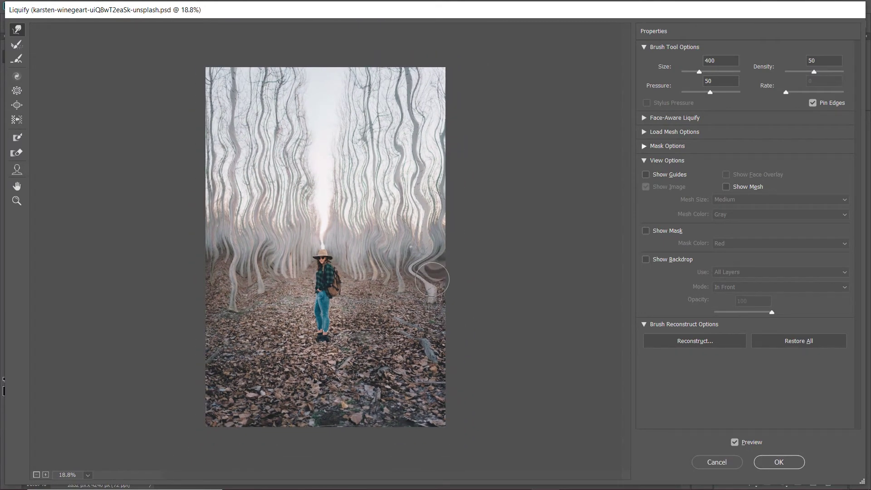
{"action": "key", "text": "ctrl+z"}
{"action": "key", "text": "ctrl+z"}
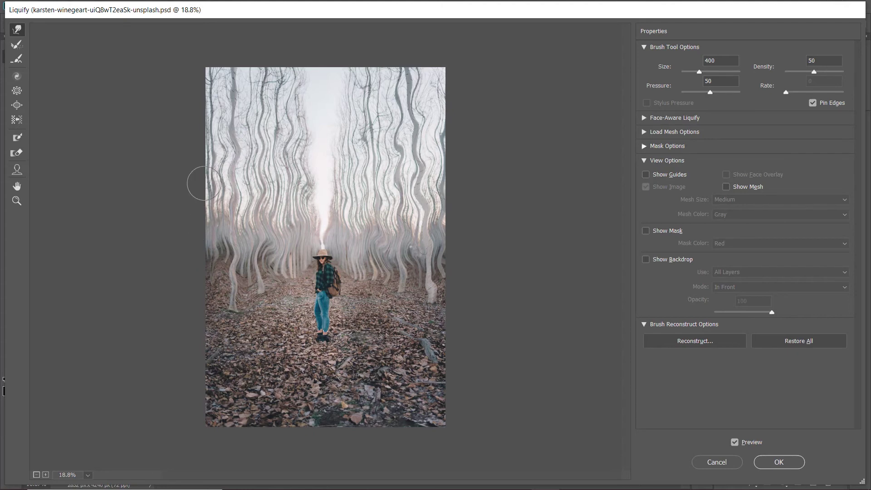
Warp the trees along the photo's left and right edges, with Pin Edges turned off for the edge strokes, and apply Liquify.
{"action": "mouse_move", "coordinate": [212, 73]}
{"action": "left_mouse_down"}
{"action": "mouse_move", "coordinate": [258, 104]}
{"action": "mouse_move", "coordinate": [209, 76]}
{"action": "mouse_move", "coordinate": [224, 108]}
{"action": "mouse_move", "coordinate": [208, 134]}
{"action": "mouse_move", "coordinate": [224, 175]}
{"action": "mouse_move", "coordinate": [214, 297]}
{"action": "left_mouse_up"}
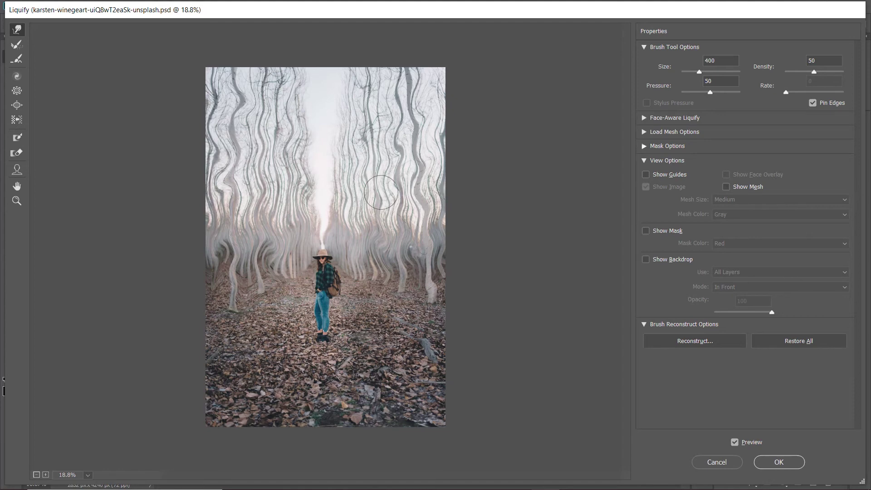
{"action": "left_click_drag", "start_coordinate": [443, 86], "coordinate": [446, 131]}
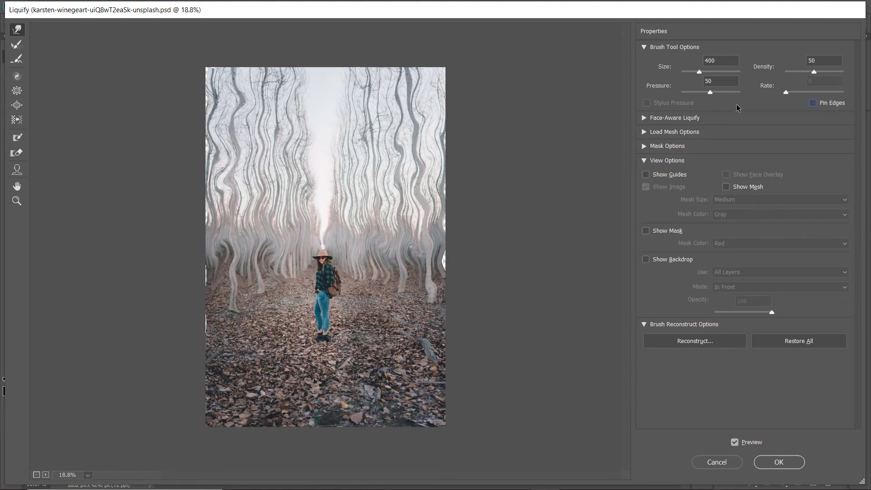
{"action": "left_click", "coordinate": [812, 104]}
{"action": "left_click", "coordinate": [778, 461]}
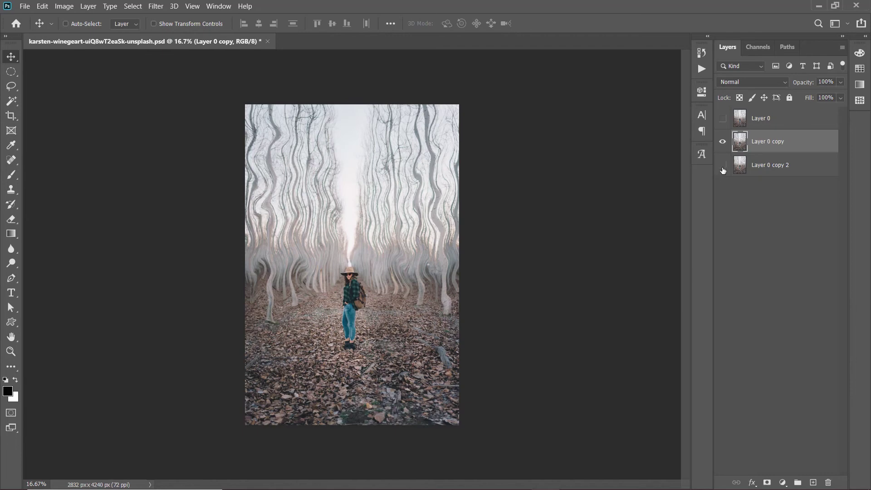
Show Layer 0 and Layer 0 copy 2, select Layer 0, and toggle its visibility to compare the two warped versions.
{"action": "left_click", "coordinate": [723, 119]}
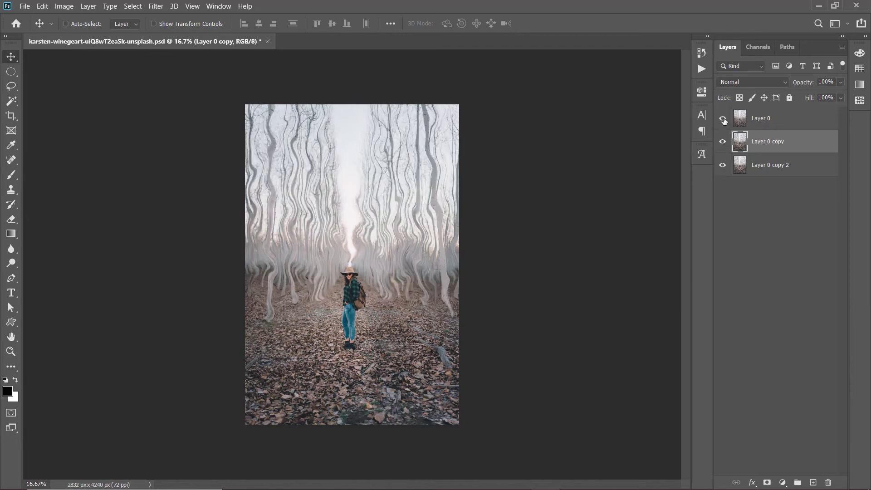
{"action": "left_click", "coordinate": [747, 121]}
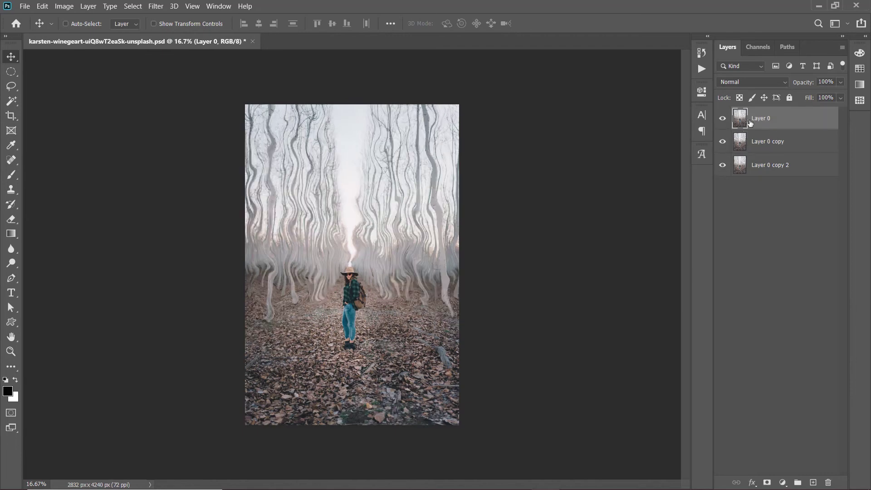
{"action": "left_click", "coordinate": [721, 121]}
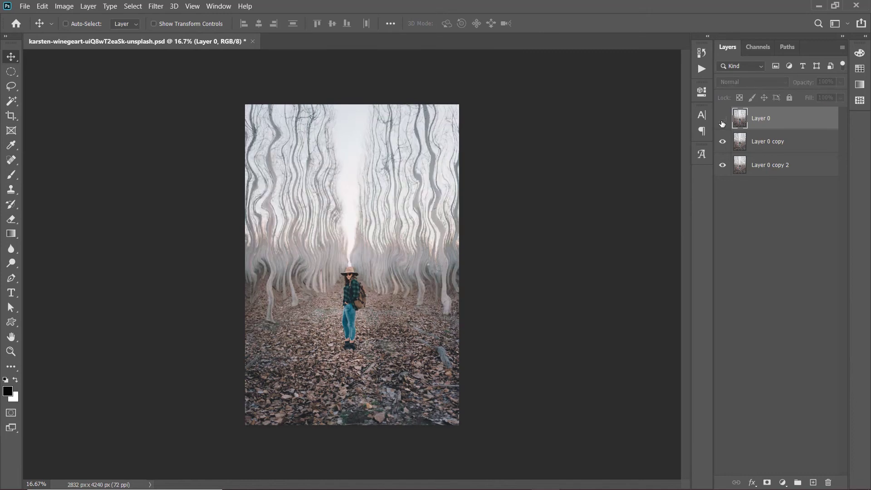
{"action": "left_click", "coordinate": [721, 120]}
{"action": "left_click", "coordinate": [721, 120]}
{"action": "left_click", "coordinate": [722, 121]}
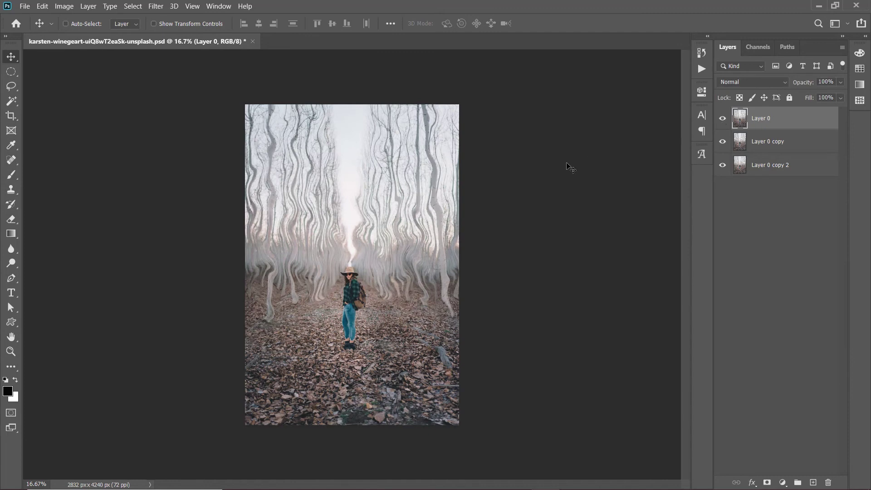